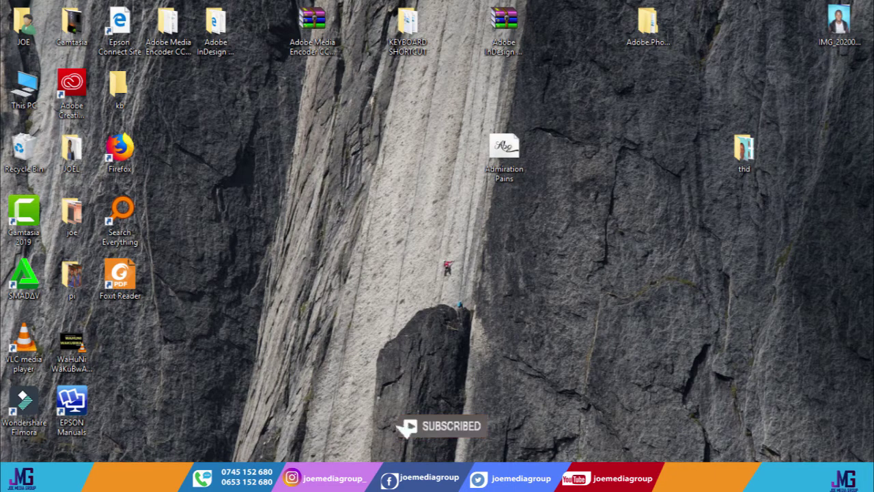
- Open This PC in a maximized window to check the free space on the local drives
key(super)
key(super)
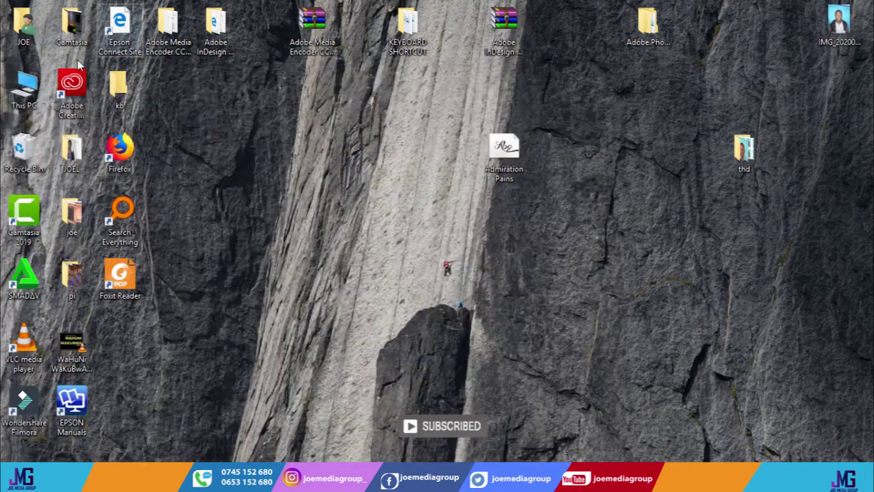
double_click(24, 89)
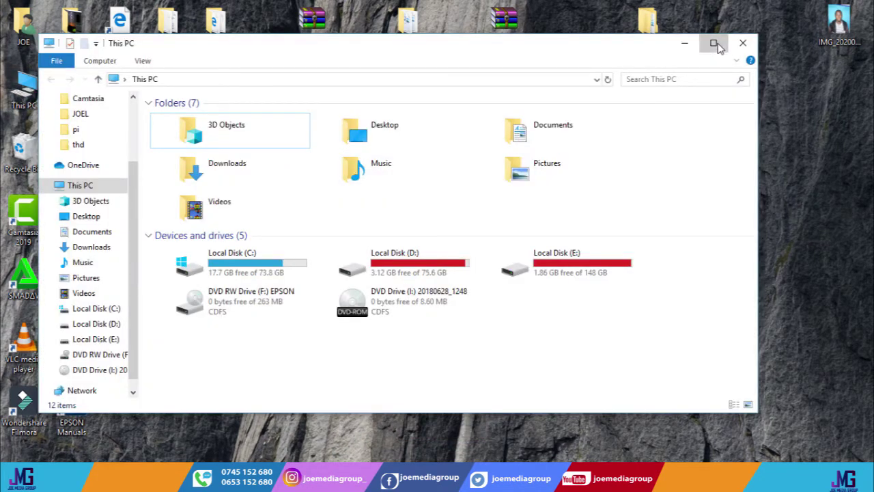
click(713, 42)
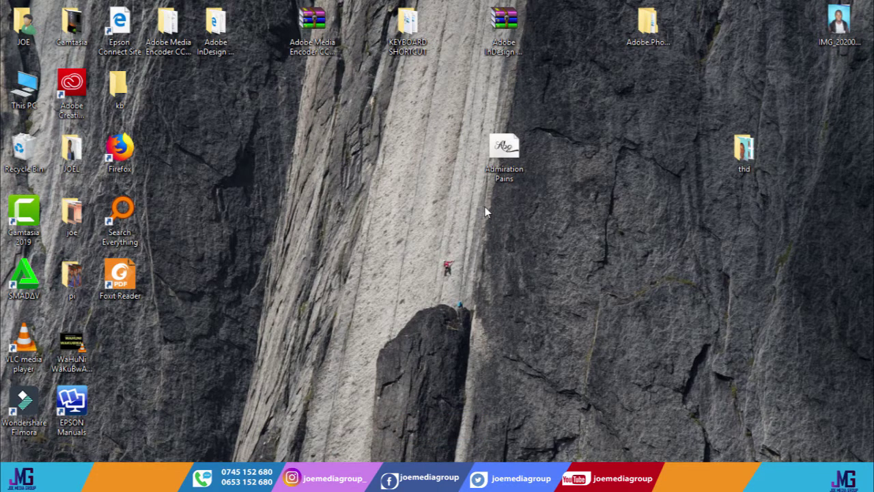
- Refresh the desktop twice
right_click(292, 176)
click(317, 205)
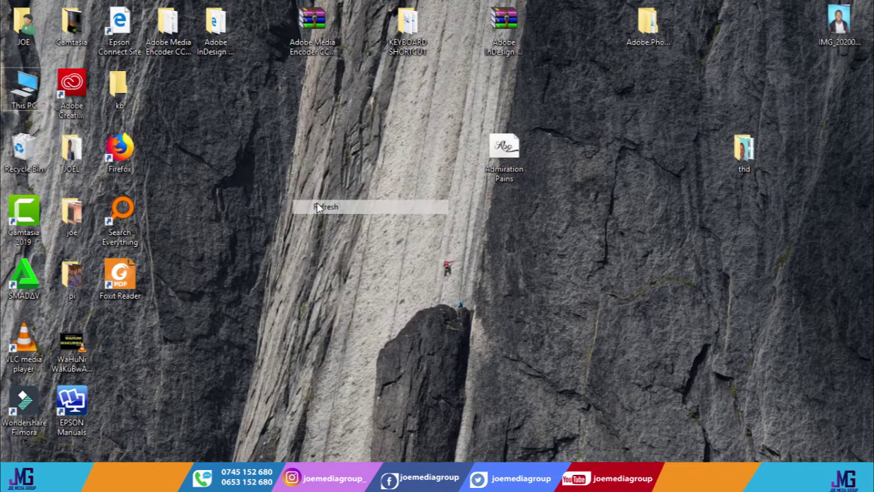
right_click(306, 189)
click(336, 225)
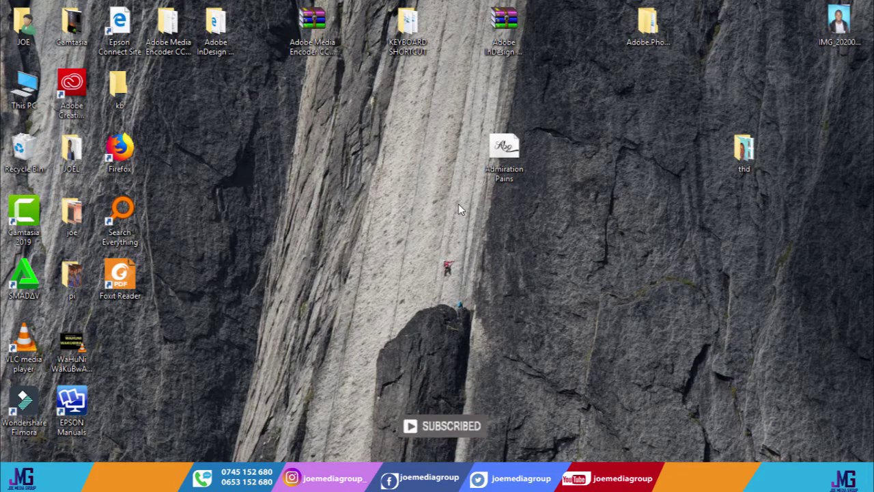
- Open the Windows Temp folder by running the command temp
key(super+r)
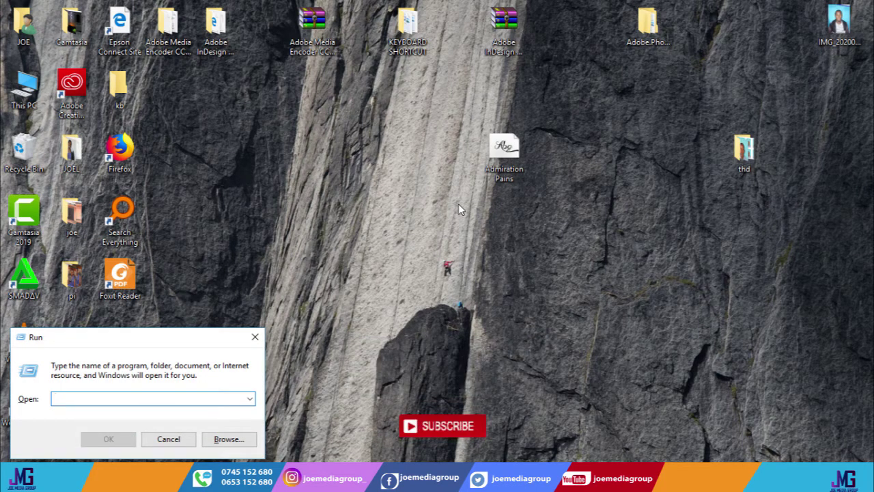
text(te)
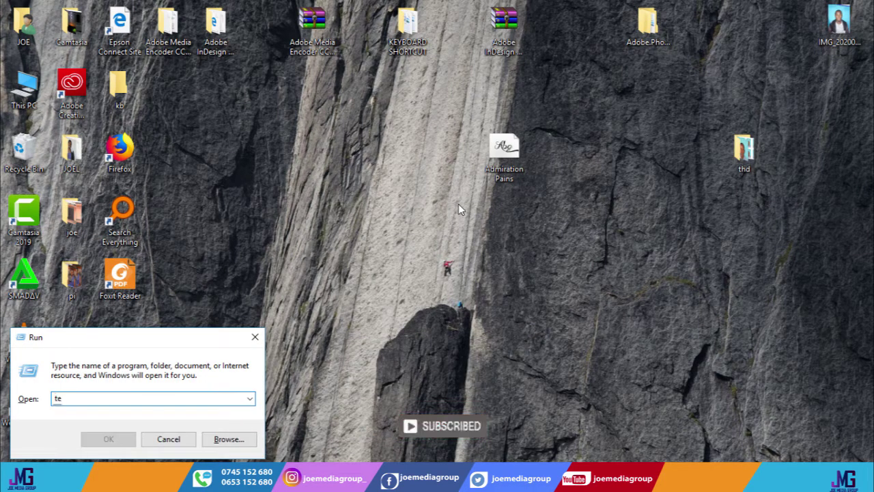
text(mp)
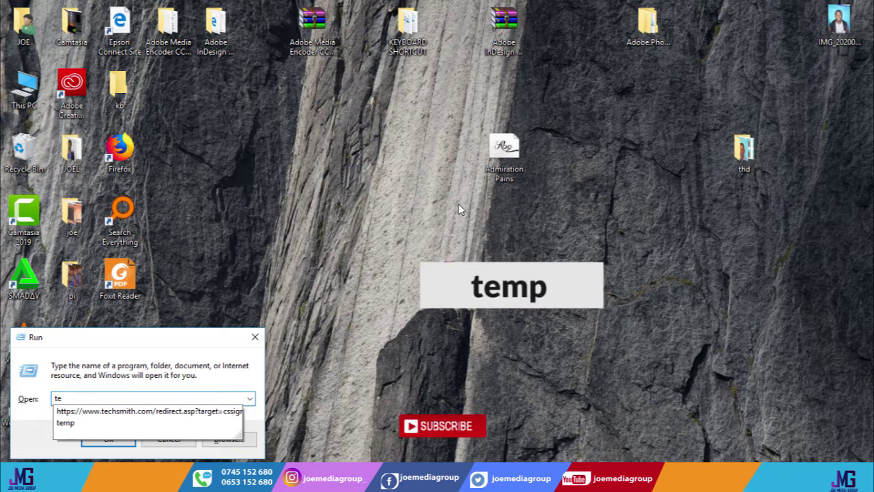
key(Return)
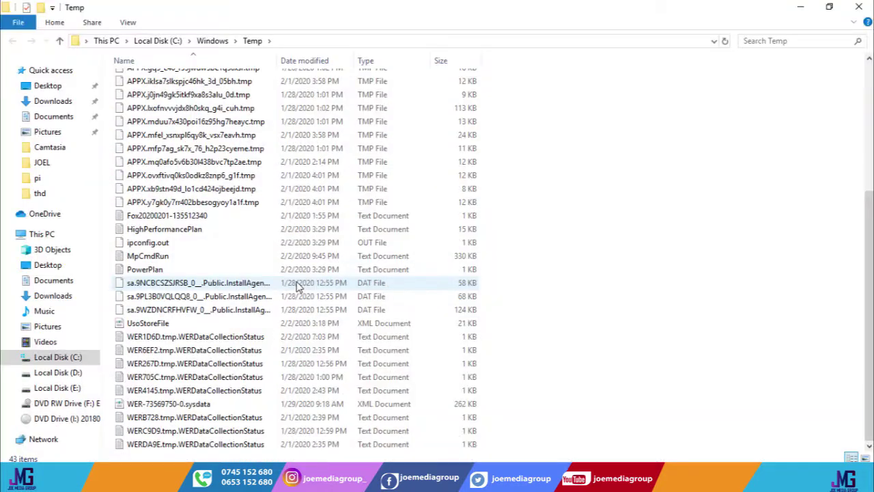
- Move all files and folders in the Windows Temp folder to the Recycle Bin and confirm the deletion
scroll(297, 283, up, 5)
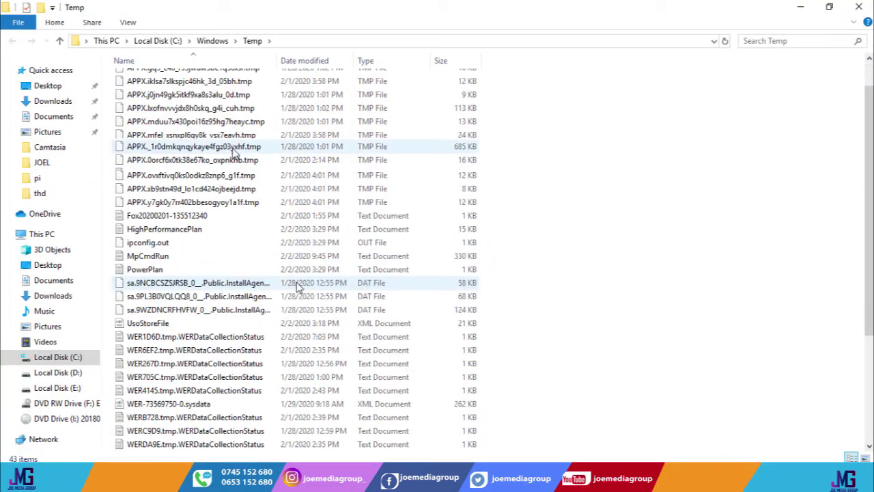
click(234, 152)
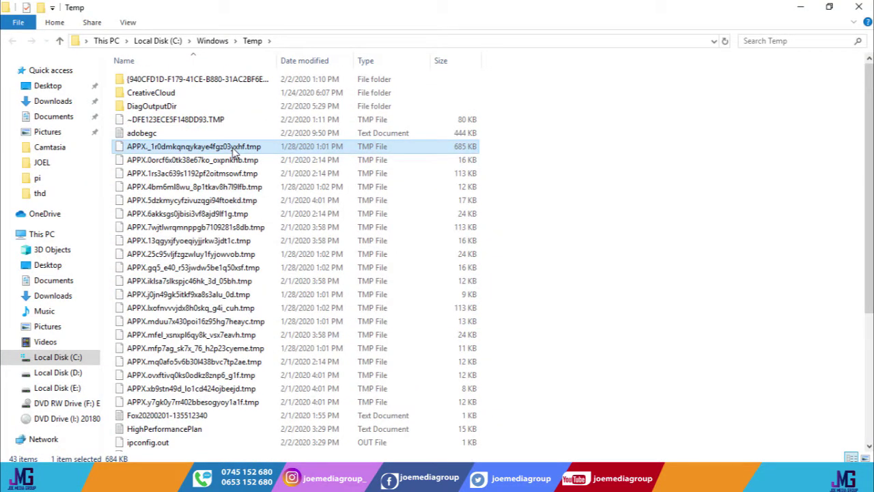
ctrl+click(234, 152)
key(ctrl+a)
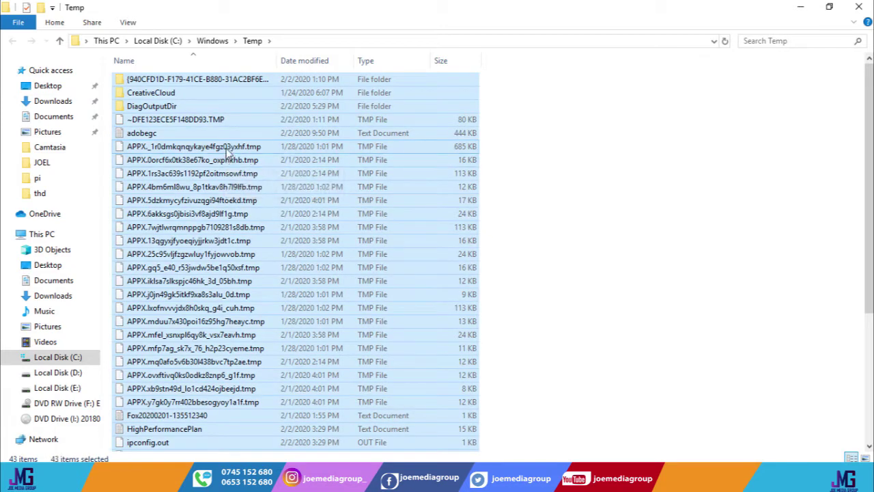
key(Delete)
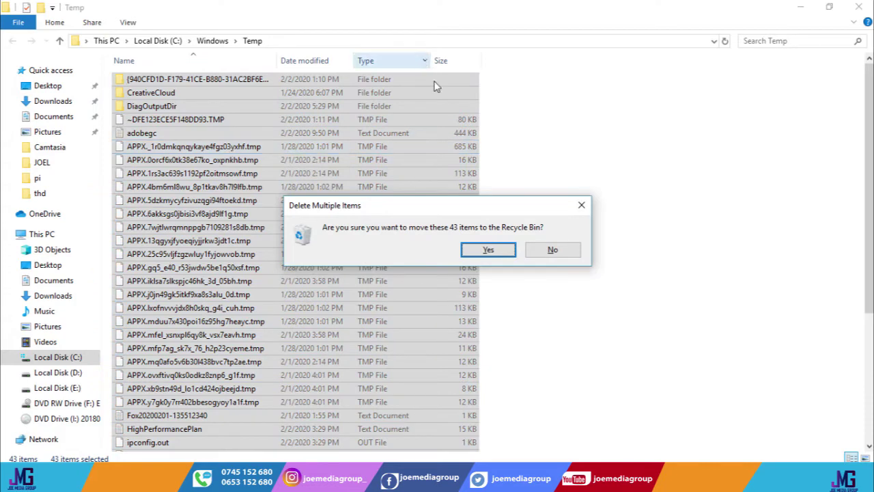
click(489, 250)
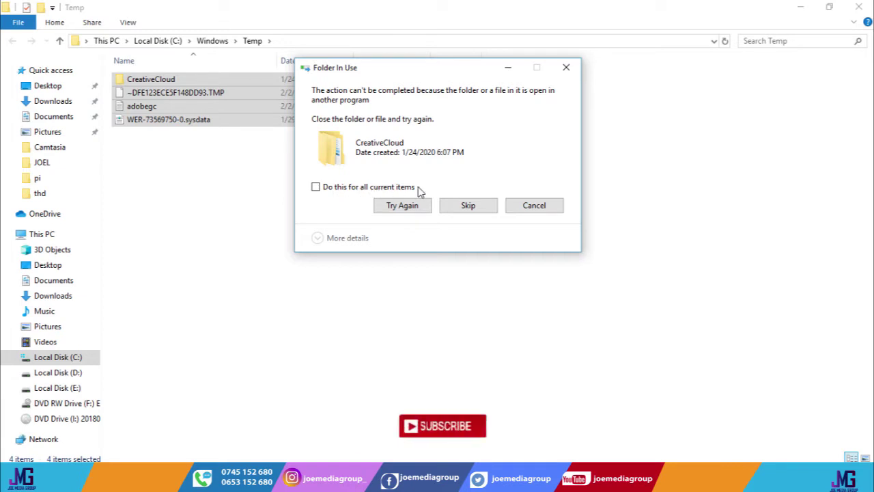
- Retry deleting the in-use items for all current items, then skip those still in use
click(338, 188)
click(416, 204)
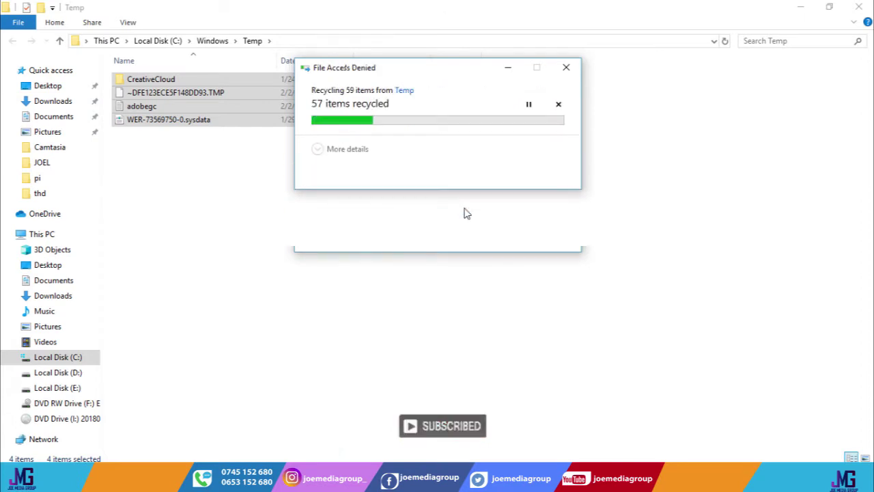
click(468, 206)
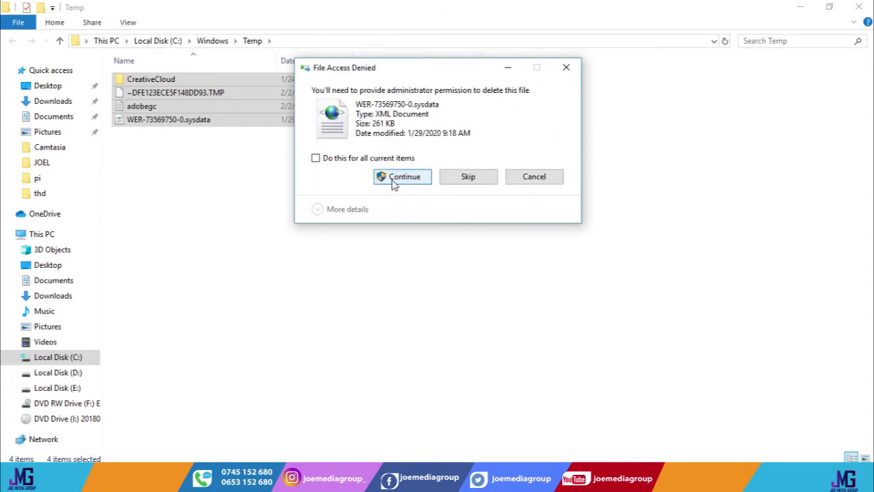
- Continue deleting WER-73569750-0.sysdata with administrator permission and apply that choice to all current items
click(393, 177)
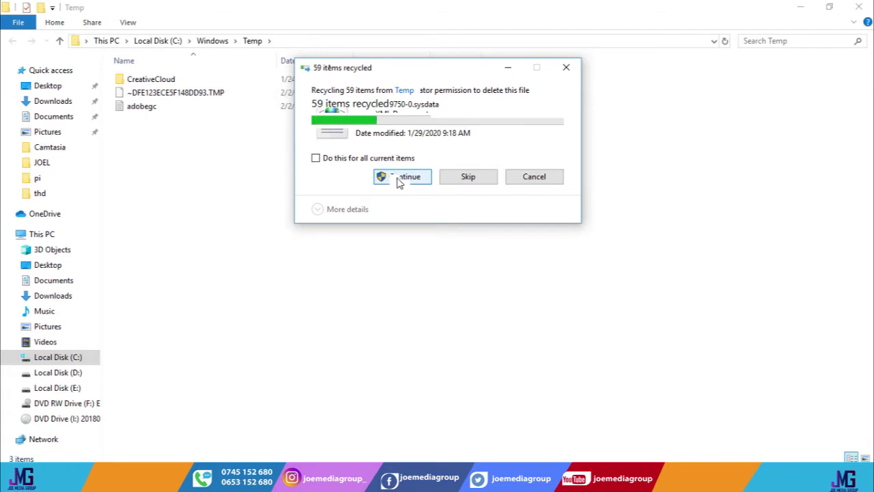
click(369, 160)
click(384, 181)
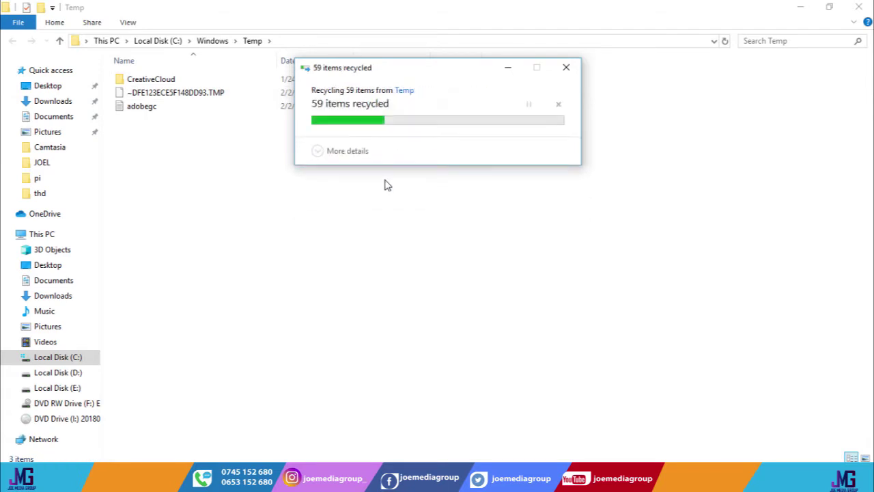
- Retry deleting the locked ~DFE123ECE5F148DD93.TMP file, then abandon the deletion and close the Temp folder
click(461, 184)
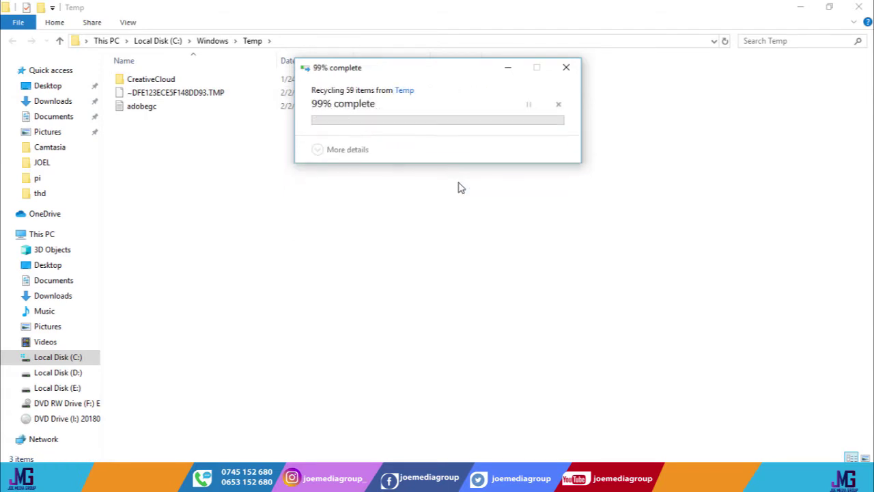
click(466, 183)
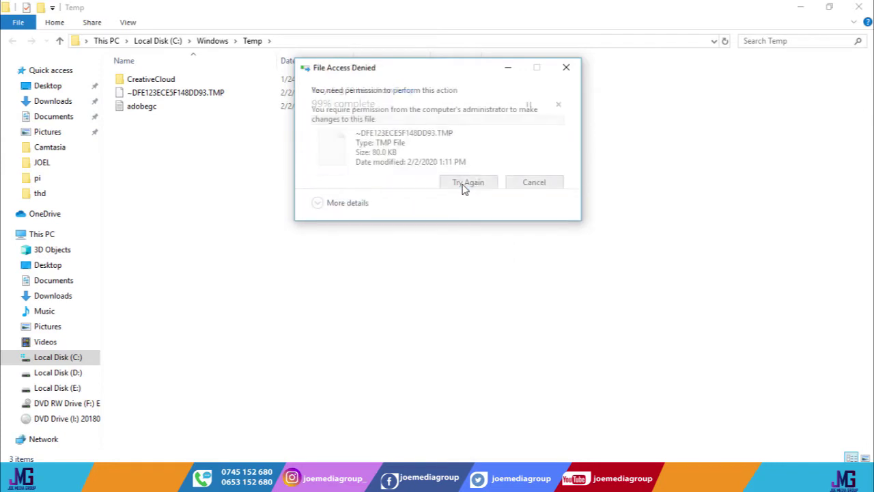
click(572, 71)
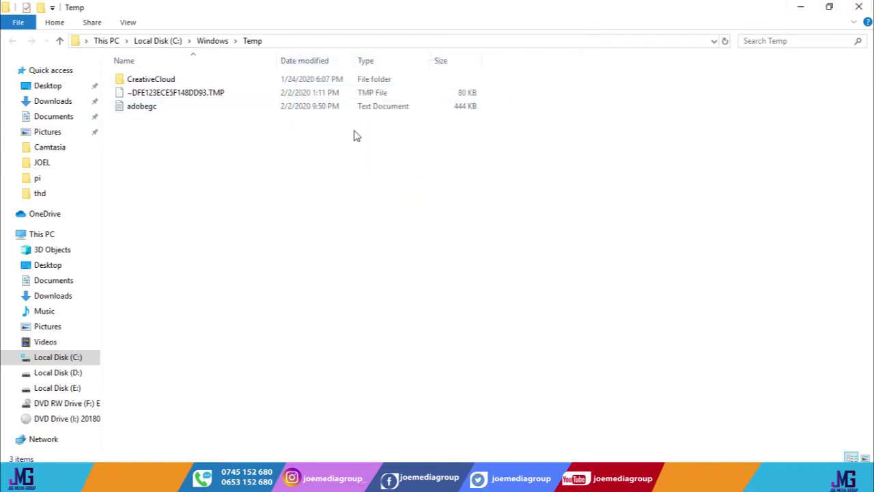
click(860, 7)
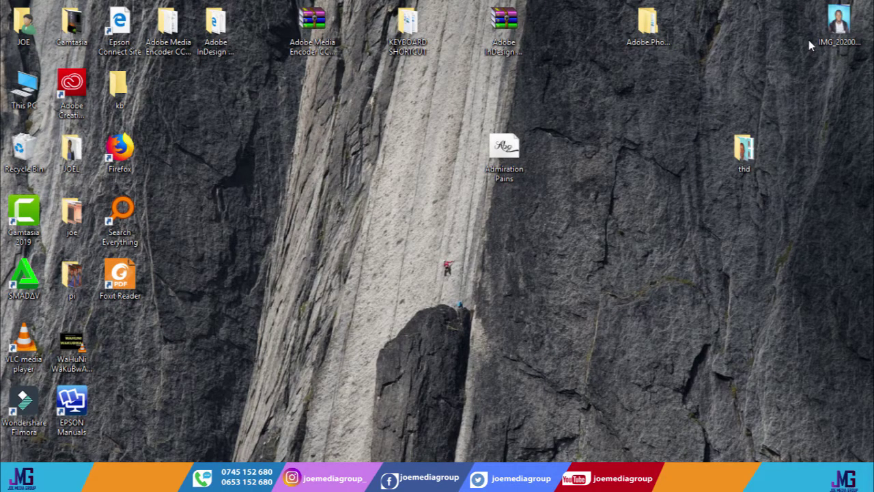
- Open the user's local Temp folder by running the command %temp%
key(super+r)
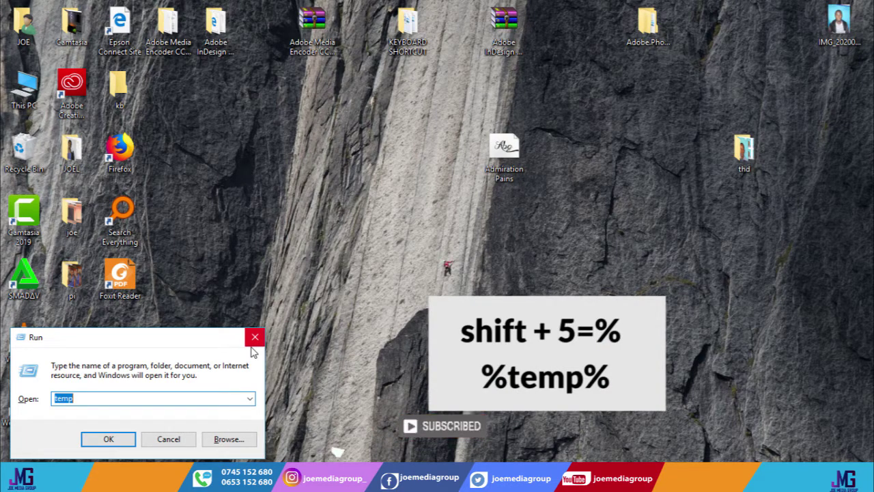
text(%)
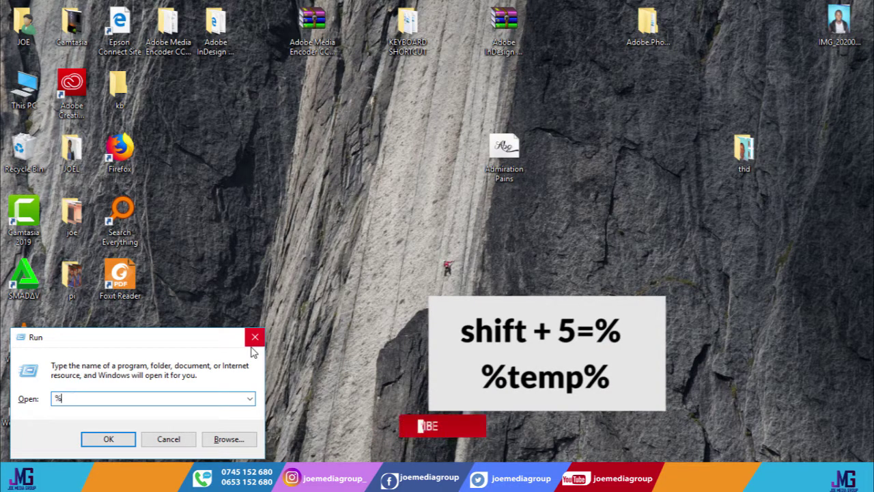
text(temp)
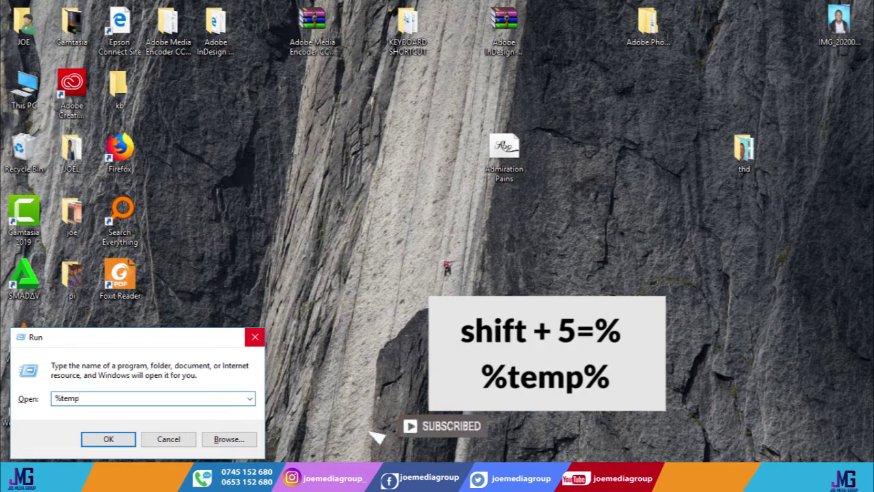
text(%)
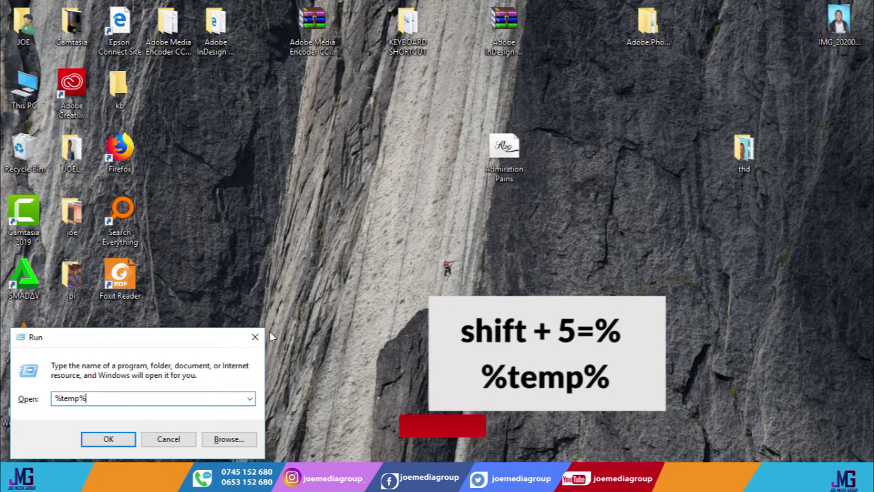
click(109, 442)
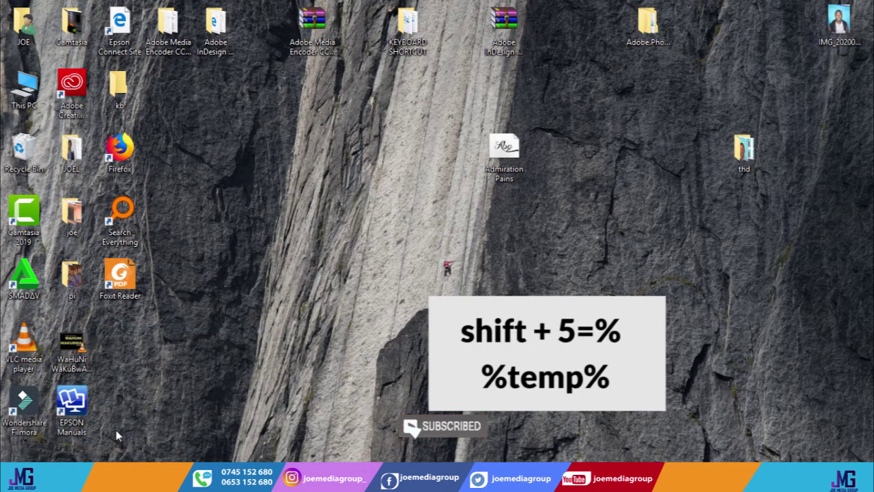
scroll(253, 216, down, 7)
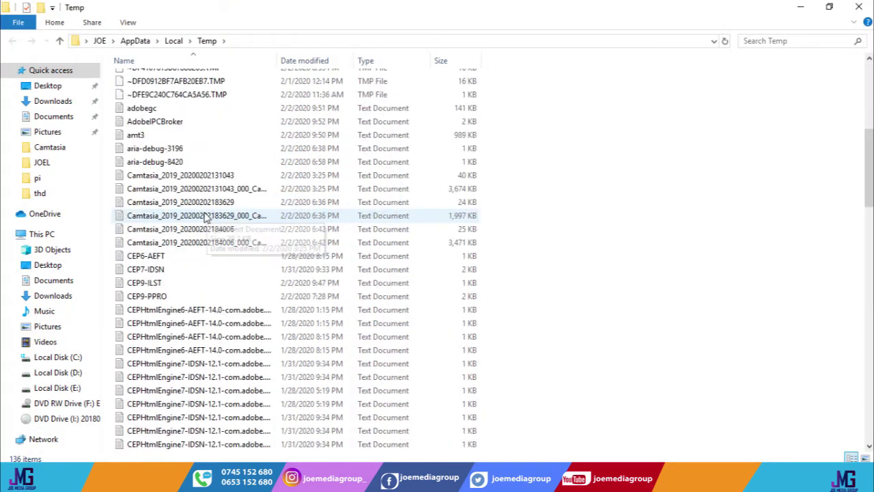
scroll(225, 197, up, 7)
click(232, 176)
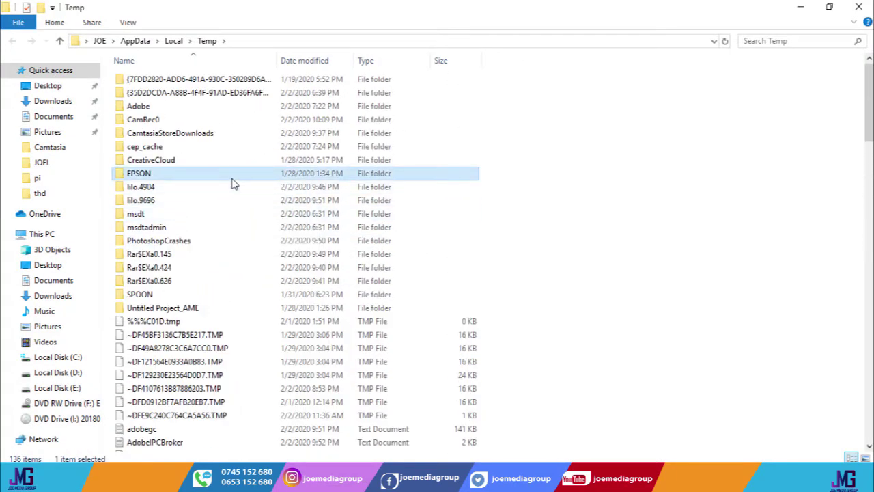
key(Down)
key(Down)
key(ctrl+a)
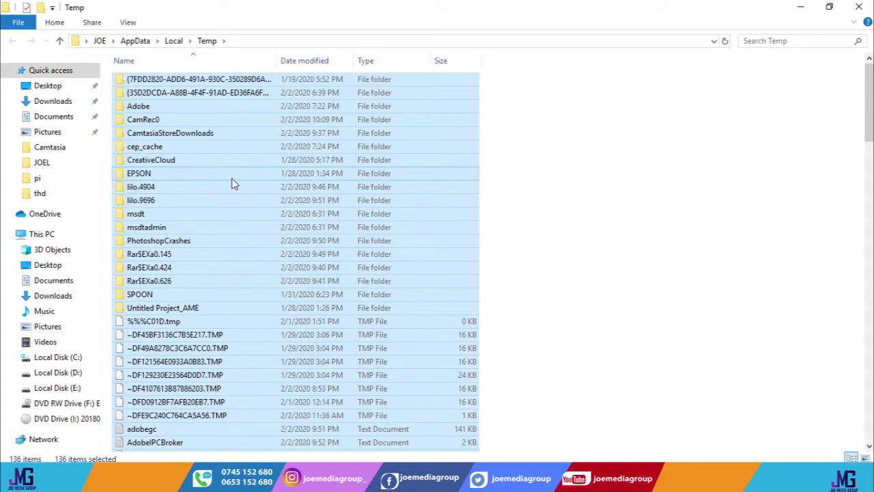
right_click(234, 173)
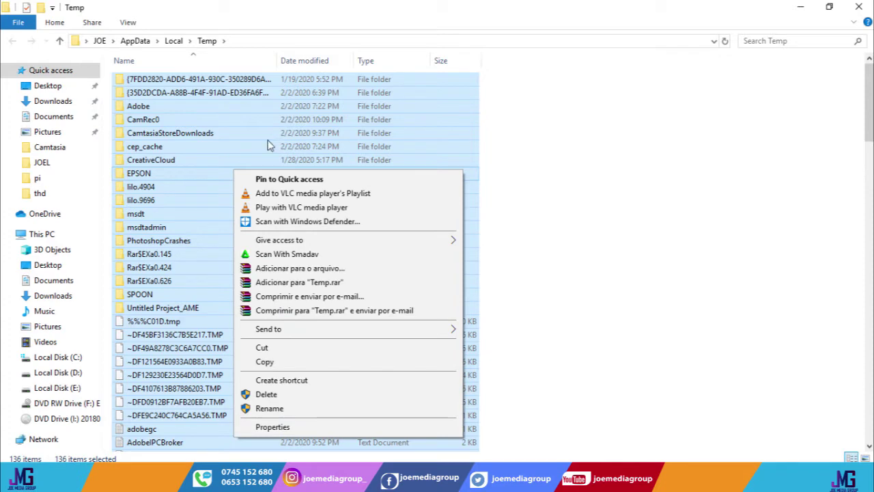
click(688, 115)
double_click(460, 170)
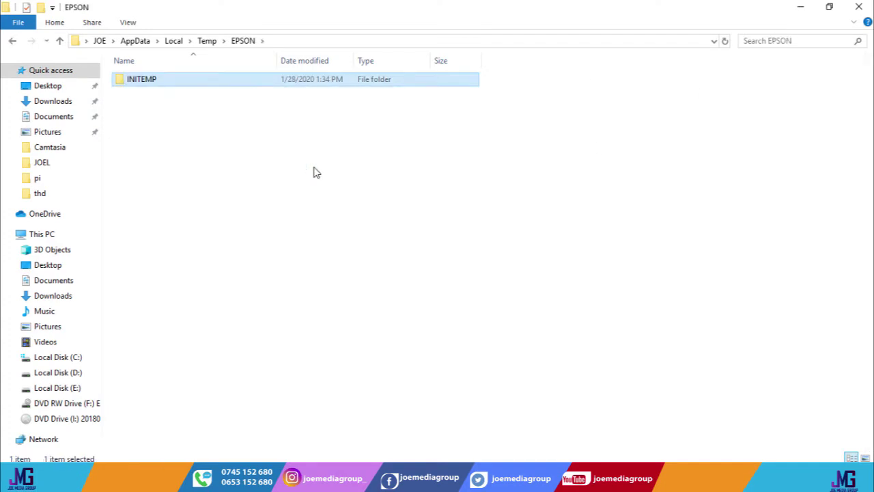
click(12, 41)
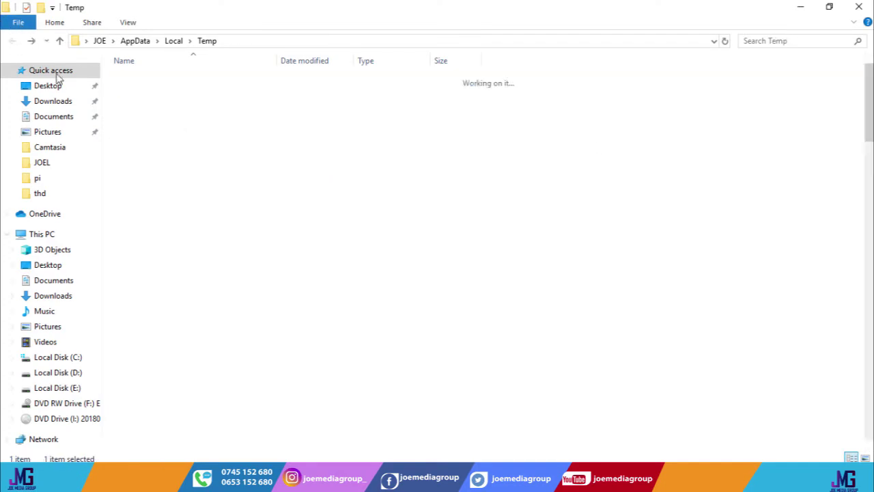
- Select all files and folders in the user's local Temp folder
key(ctrl+a)
click(273, 179)
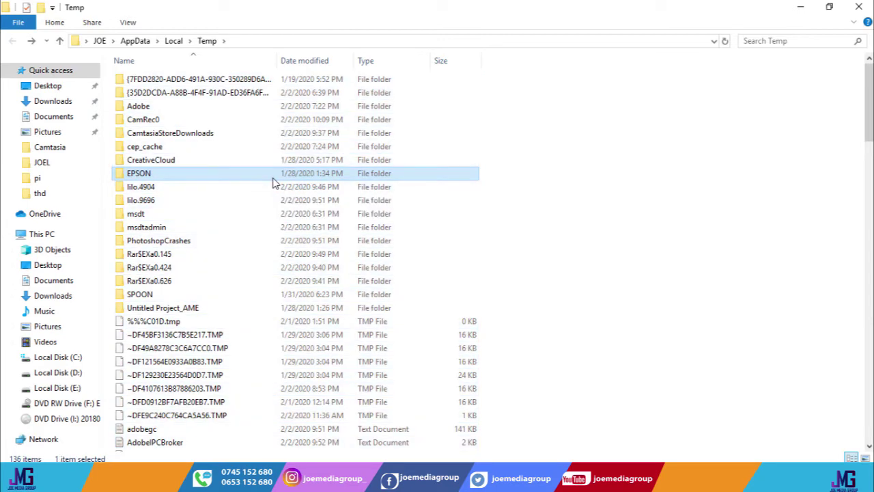
key(ctrl+a)
key(Delete)
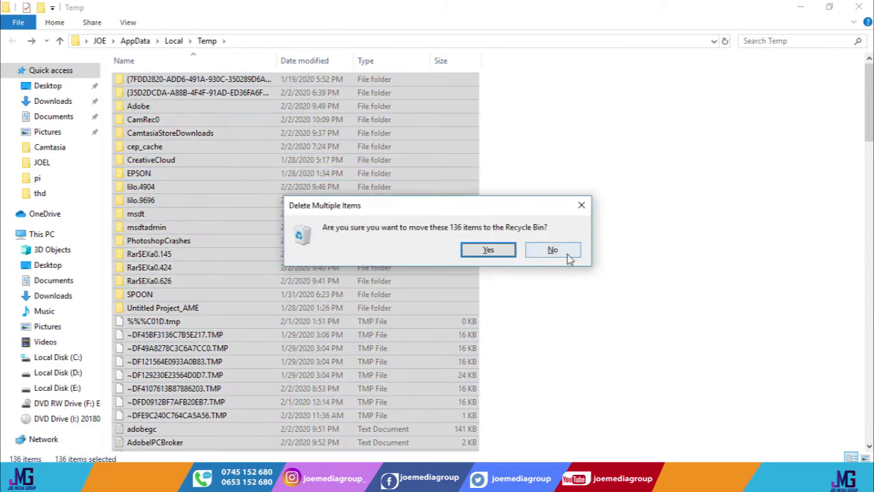
click(570, 254)
key(Delete)
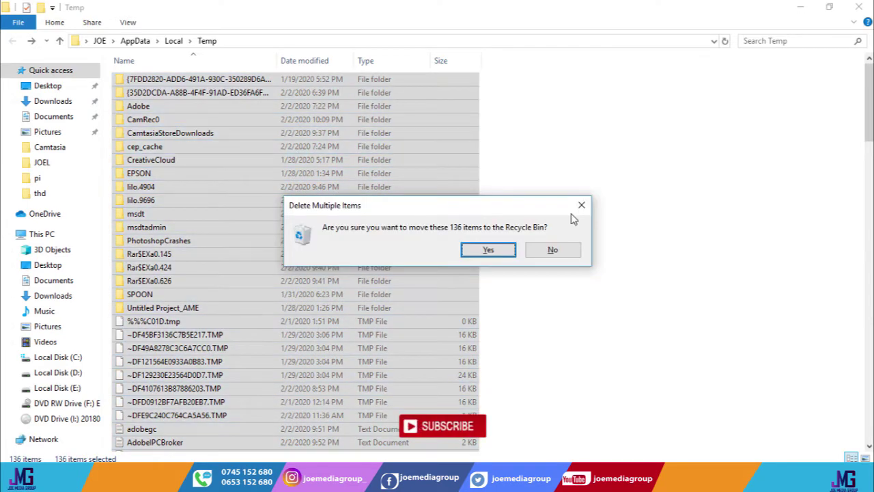
key(Escape)
- Move the selected Temp items to the Recycle Bin, continuing with administrator permission for all current items
right_click(252, 136)
click(328, 362)
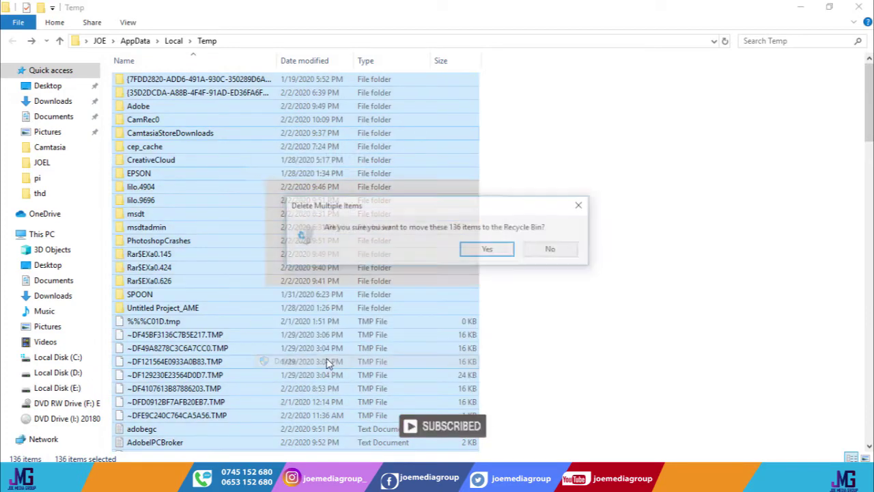
click(488, 251)
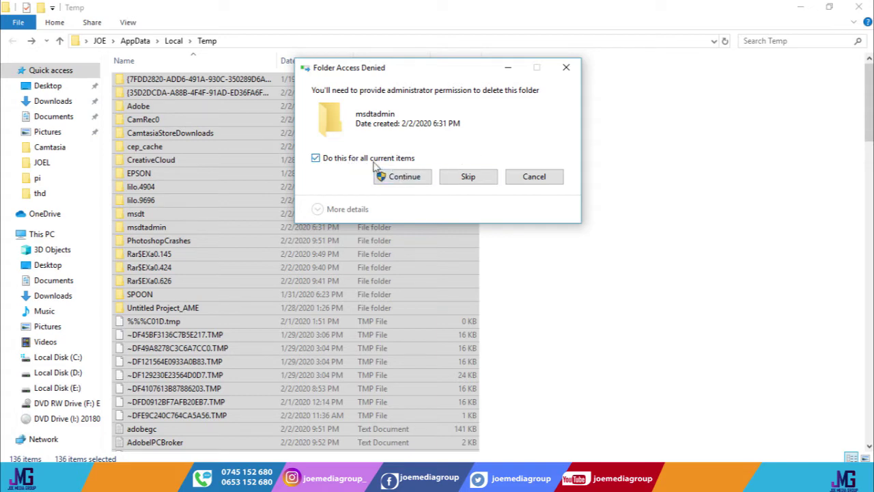
click(399, 177)
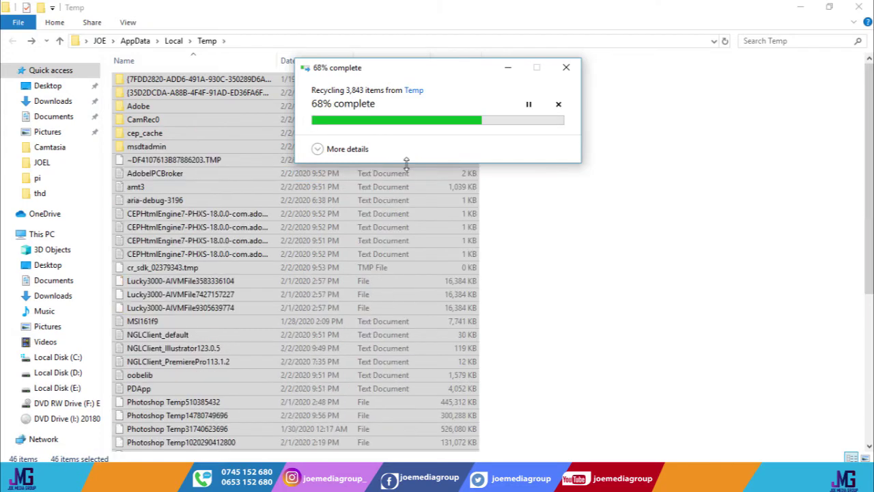
- Skip all current files and folders that are in use, and close the Temp folder
click(384, 189)
click(469, 210)
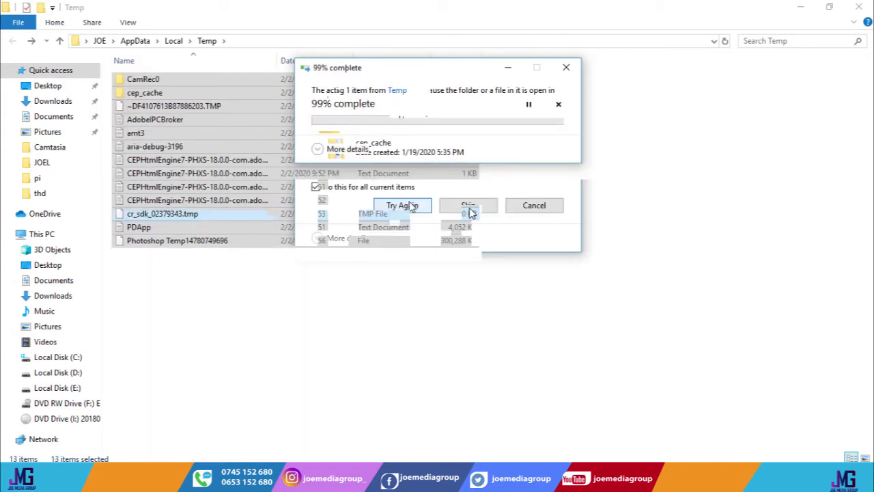
click(469, 209)
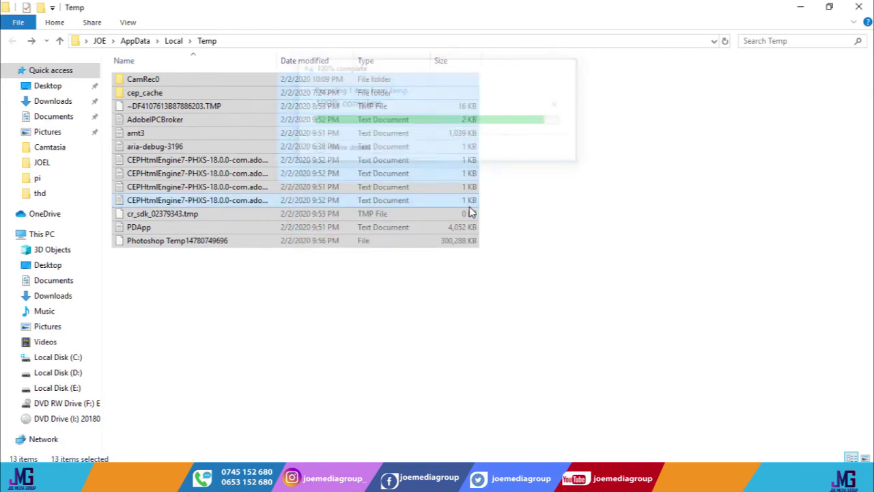
click(858, 7)
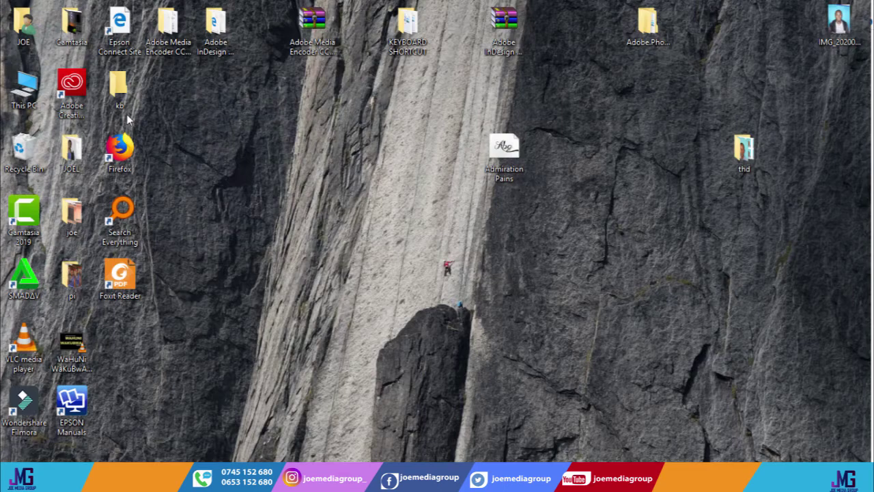
- View This PC and look through the deleted temporary files in the Recycle Bin
double_click(24, 89)
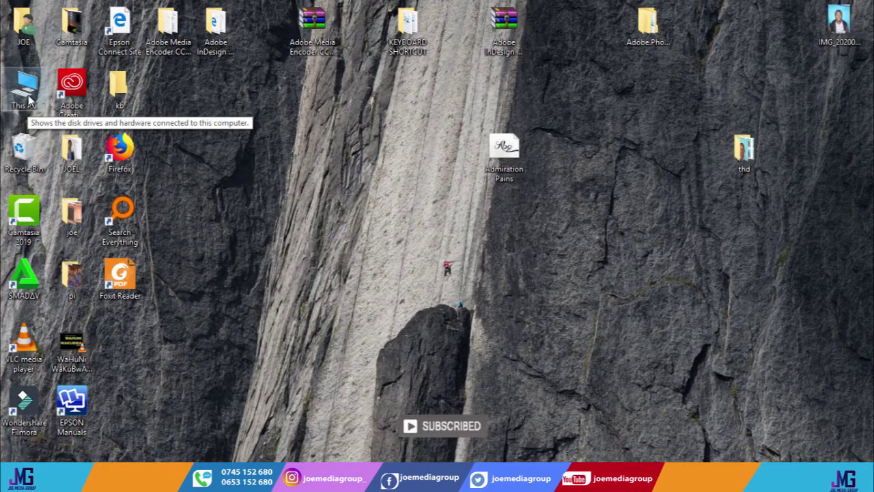
click(29, 97)
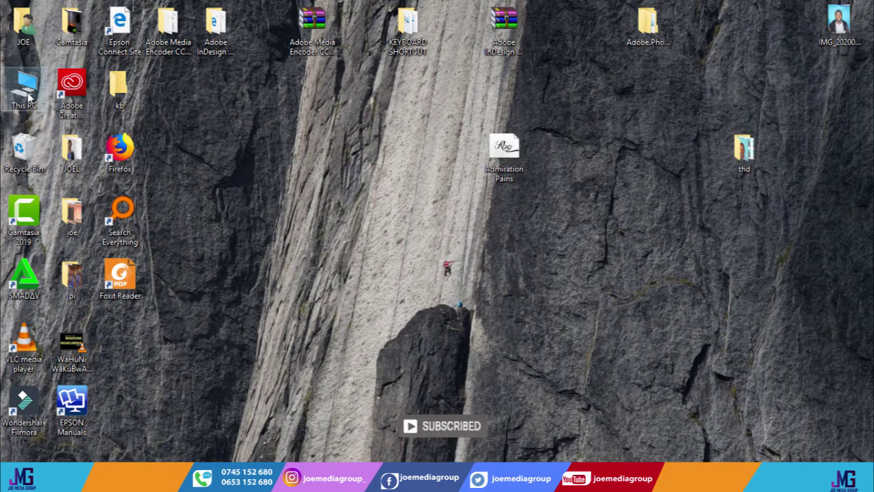
double_click(24, 147)
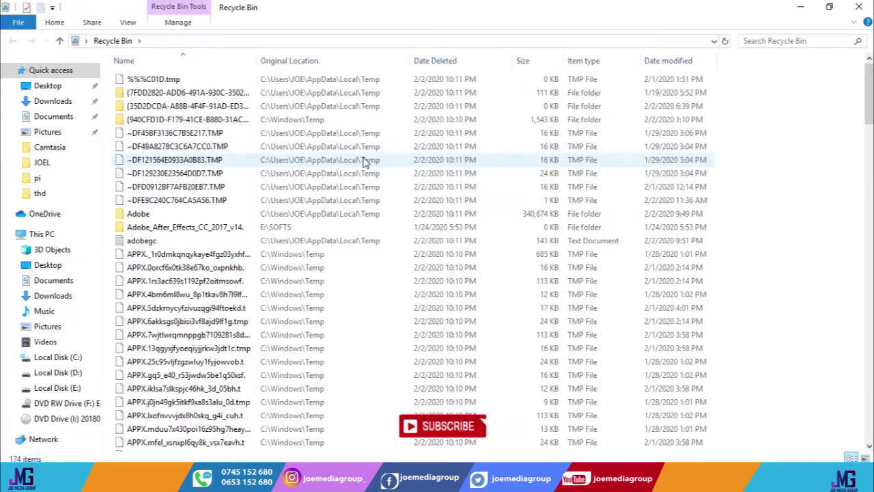
scroll(316, 170, down, 20)
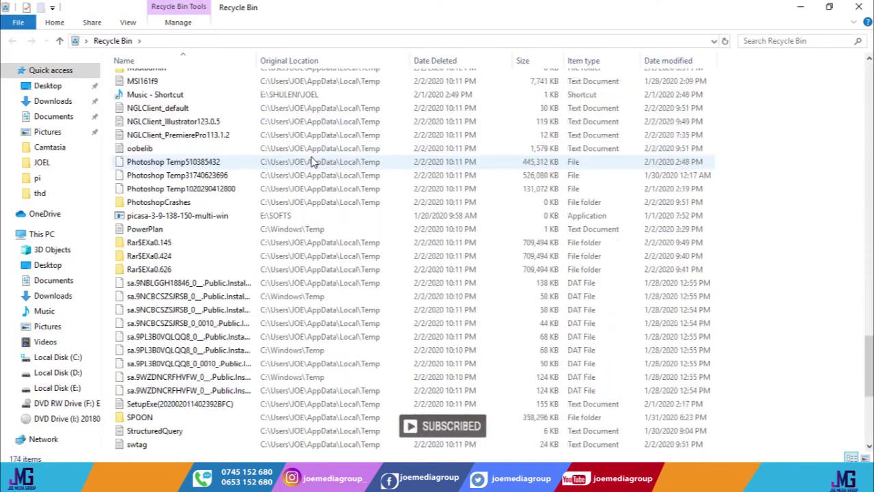
scroll(283, 160, up, 4)
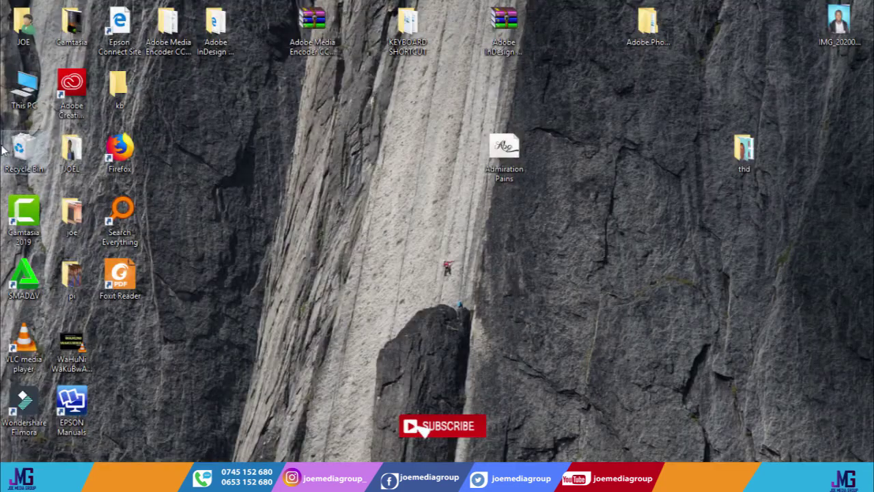
- Empty the Recycle Bin from the desktop and confirm permanently deleting all of its items
right_click(20, 145)
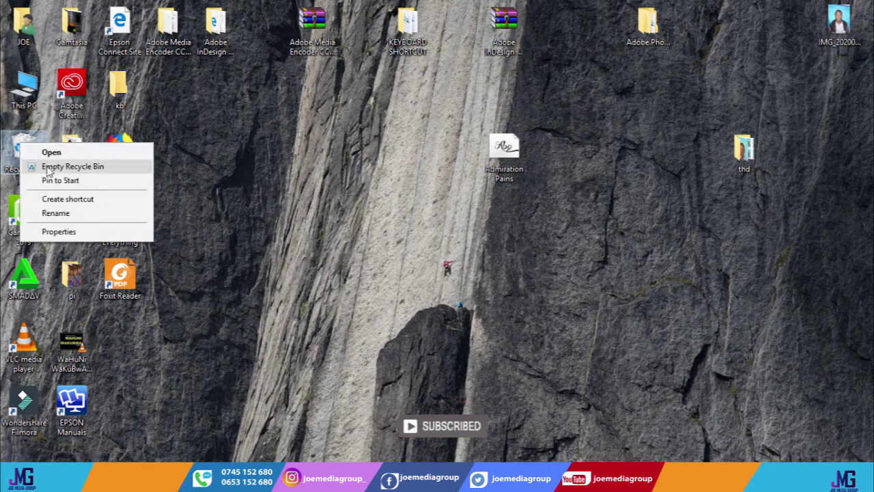
click(58, 167)
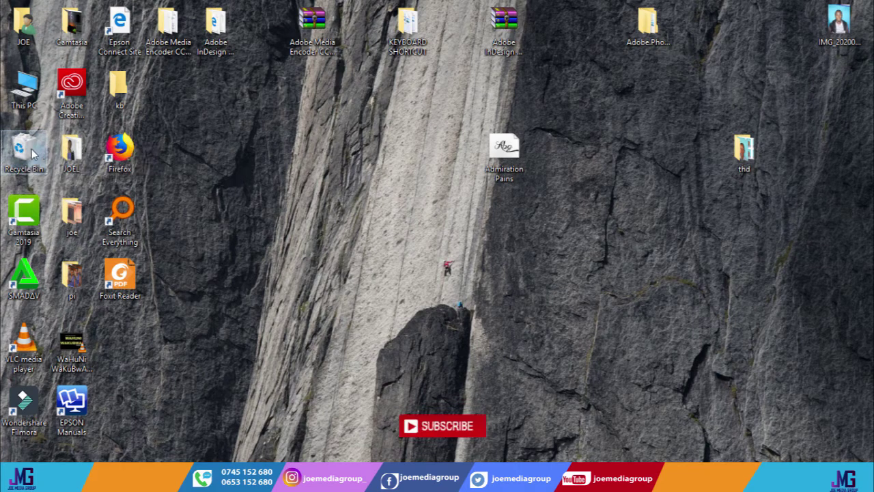
right_click(32, 153)
click(68, 173)
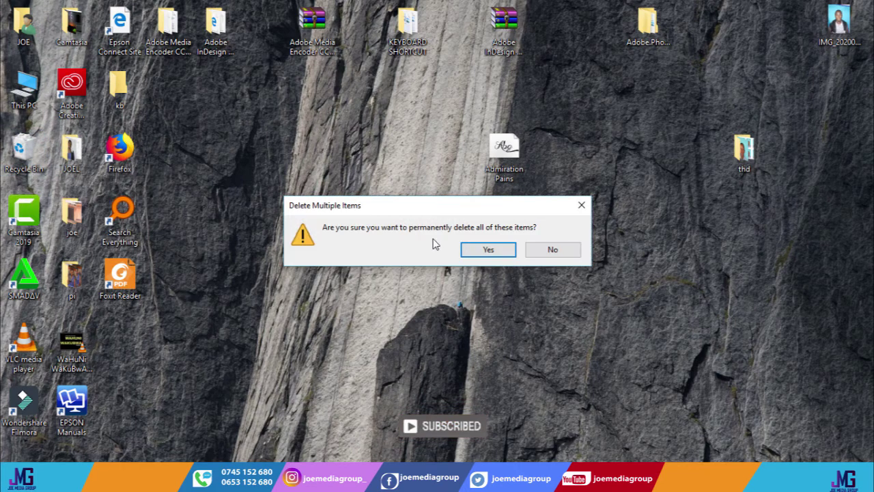
click(487, 250)
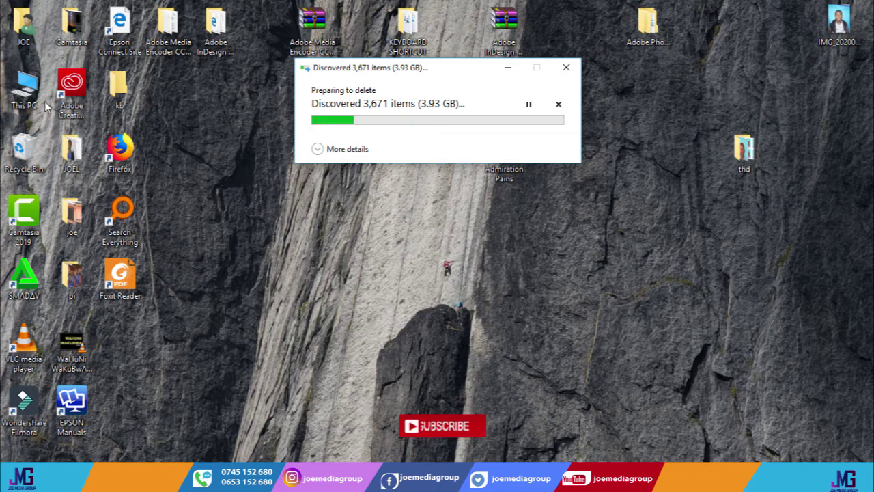
click(398, 176)
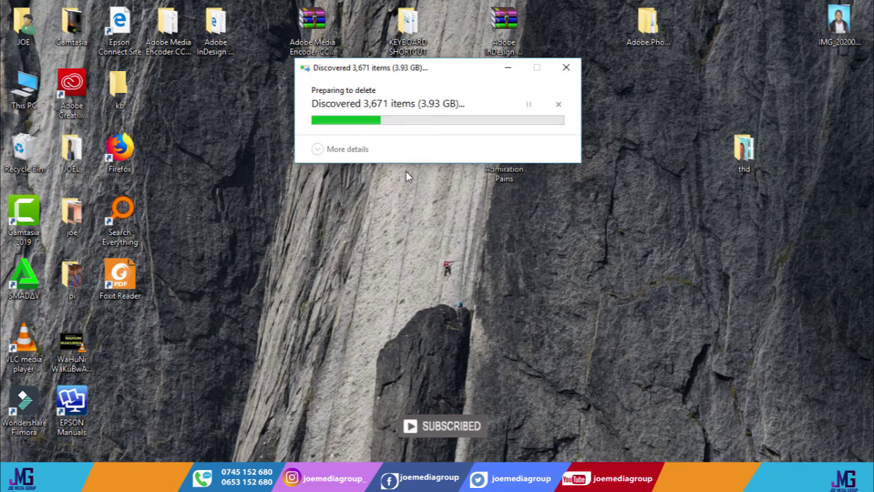
click(404, 176)
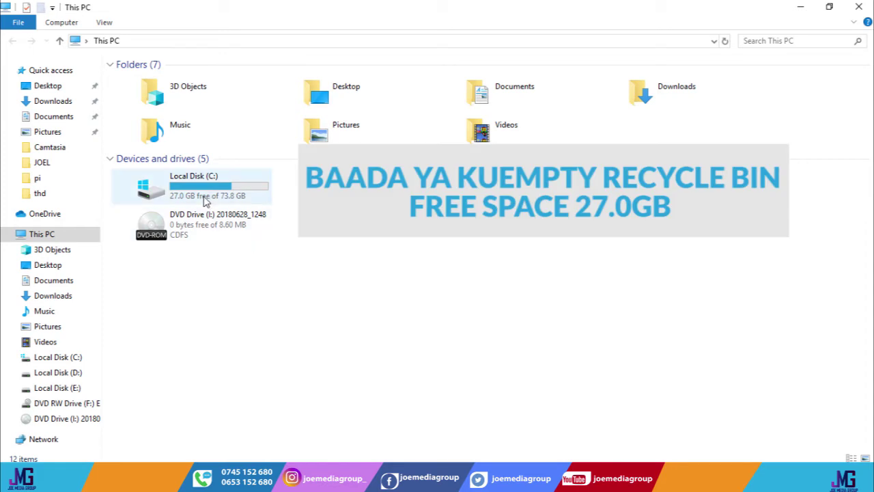
- Check the free space on Local Disk (C:) in This PC
mouse_move(204, 199)
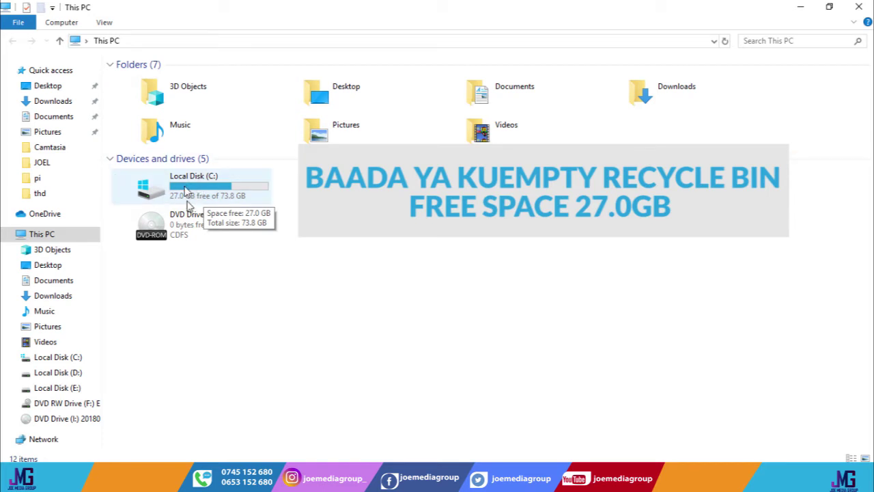
click(183, 196)
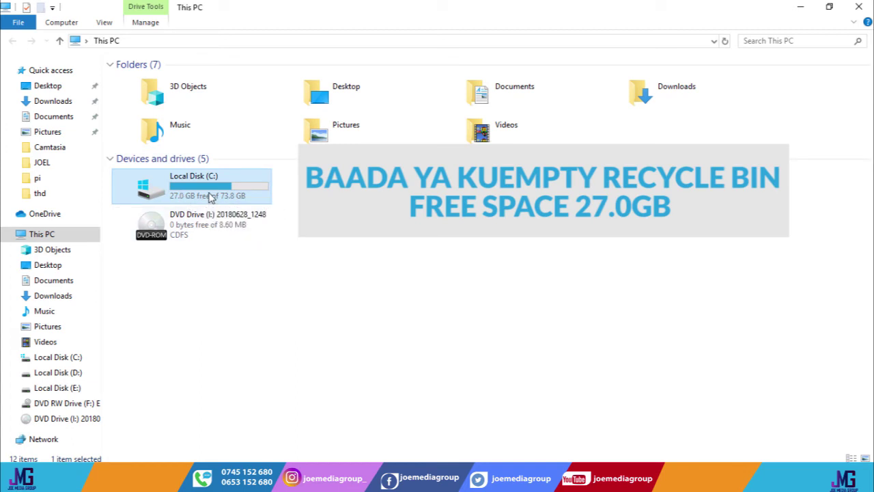
mouse_move(211, 196)
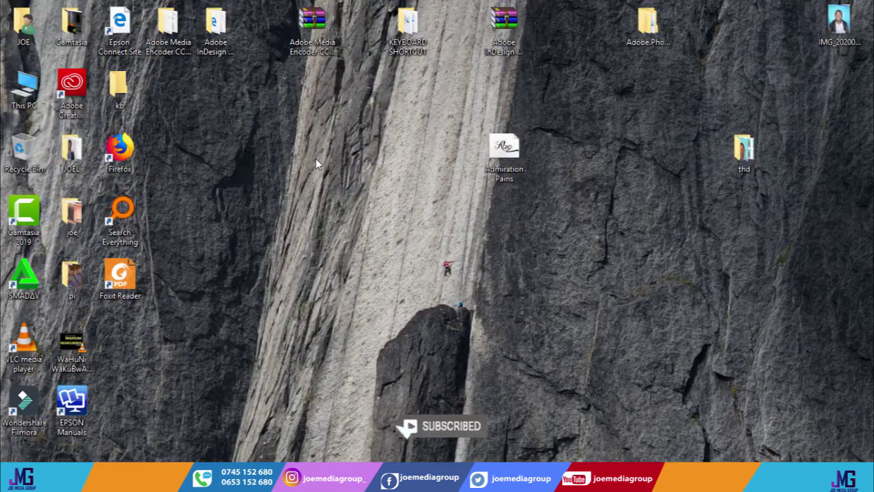
- Refresh the desktop twice
right_click(315, 158)
click(334, 196)
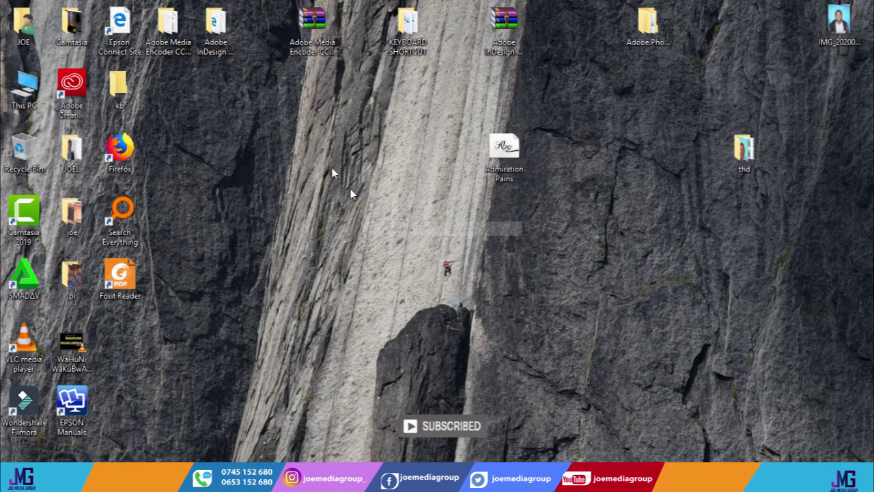
right_click(293, 152)
click(340, 191)
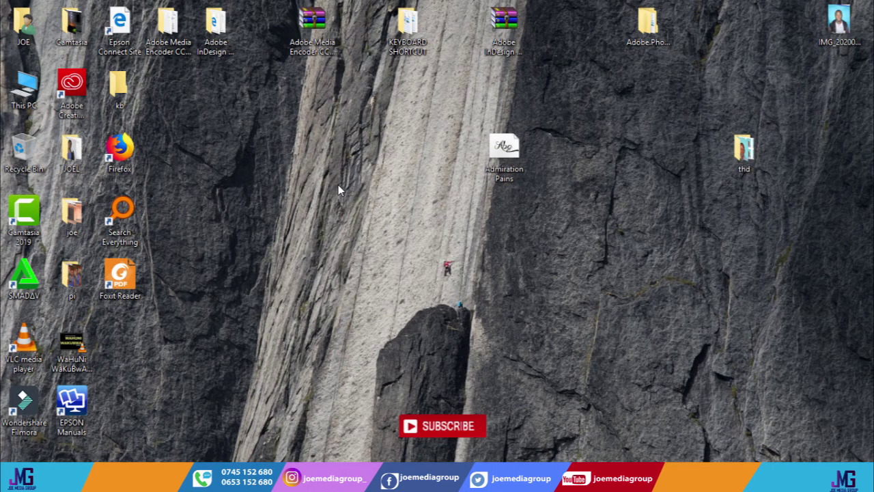